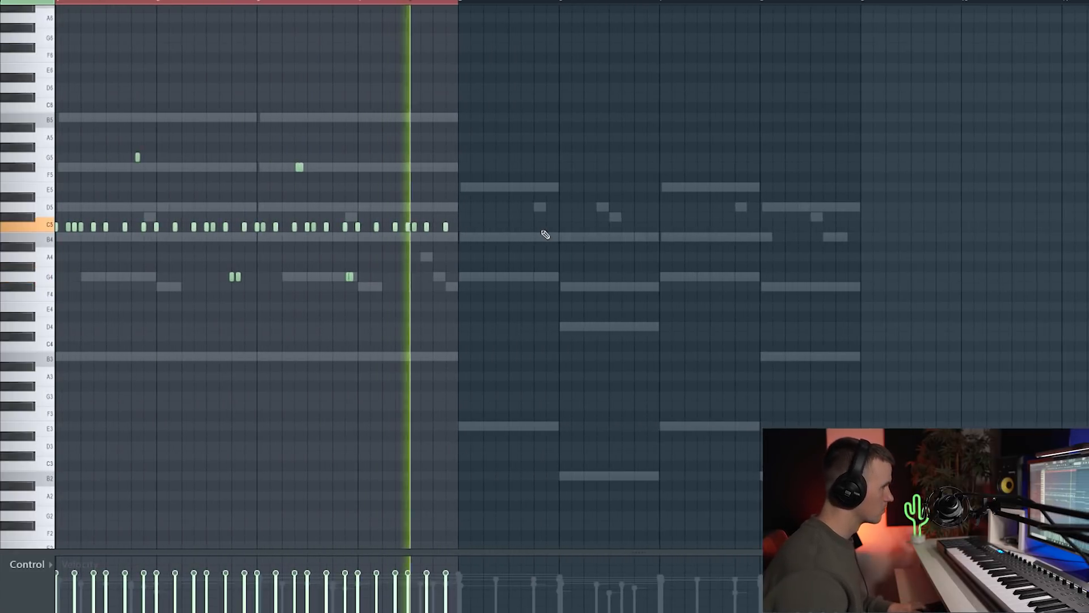
Step: Duplicate the four-bar hi-hat pattern so that it fills bars 5 to 8
key("ctrl+b")
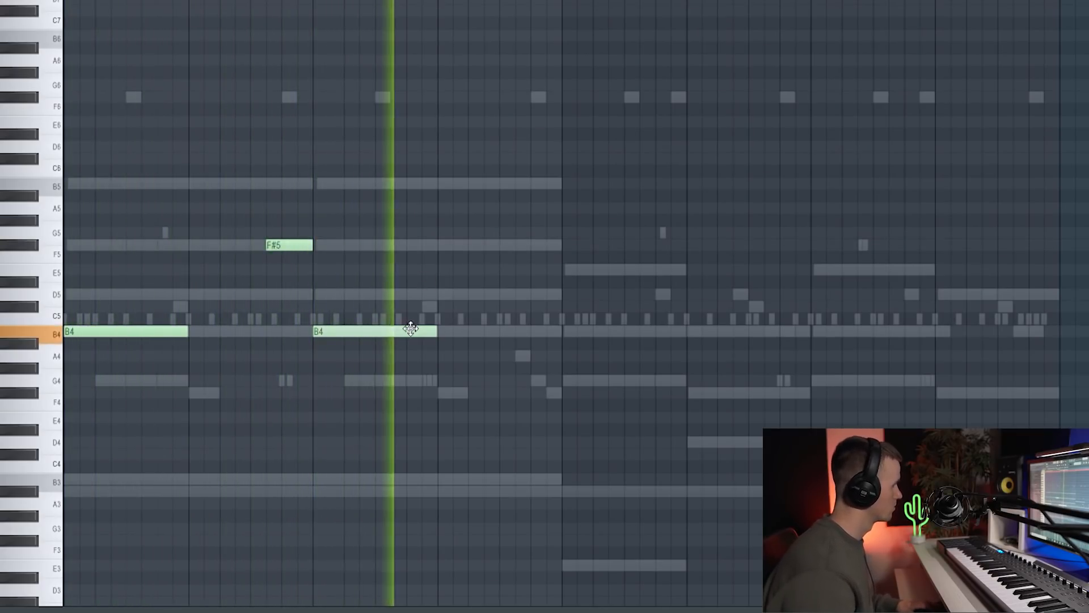
Step: Add a note to the B4 bass line in bar 4 and raise the three slide notes there by an octave
left_click(520, 333)
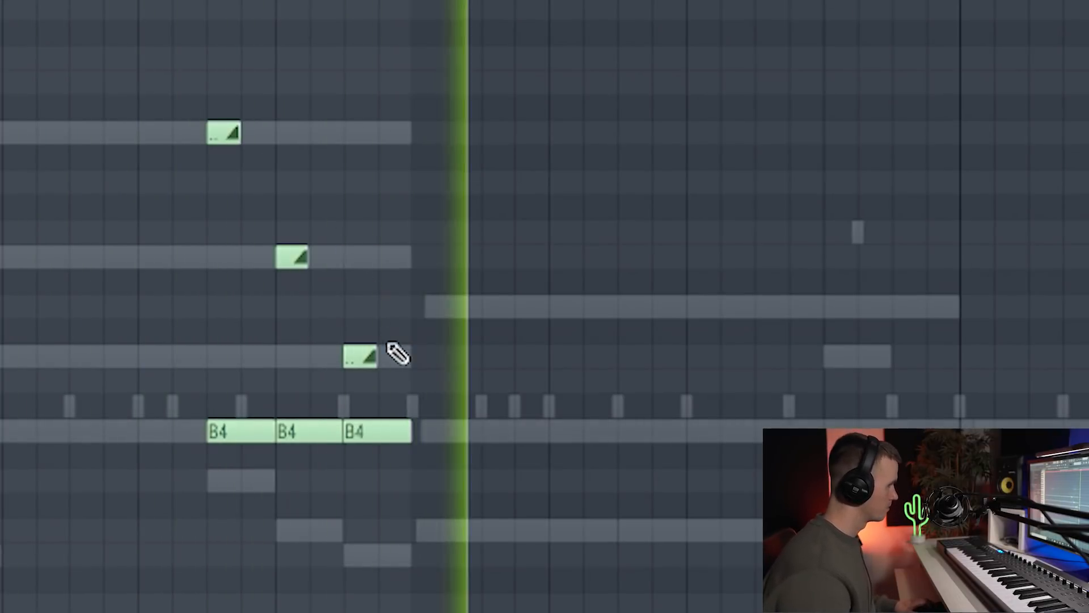
left_click_drag(454, 49, 160, 341)
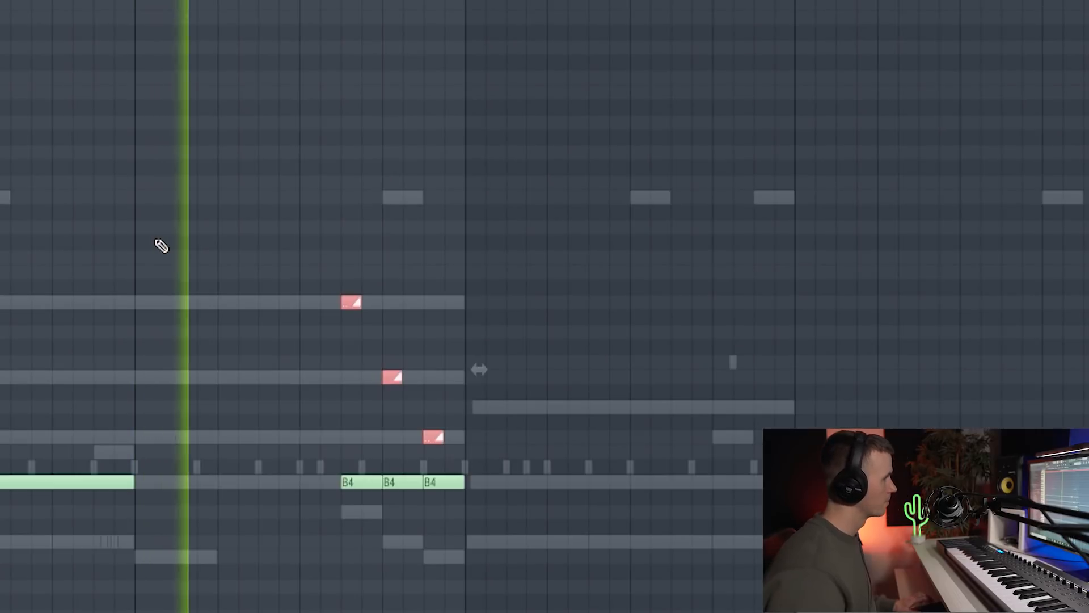
key("ctrl+Up")
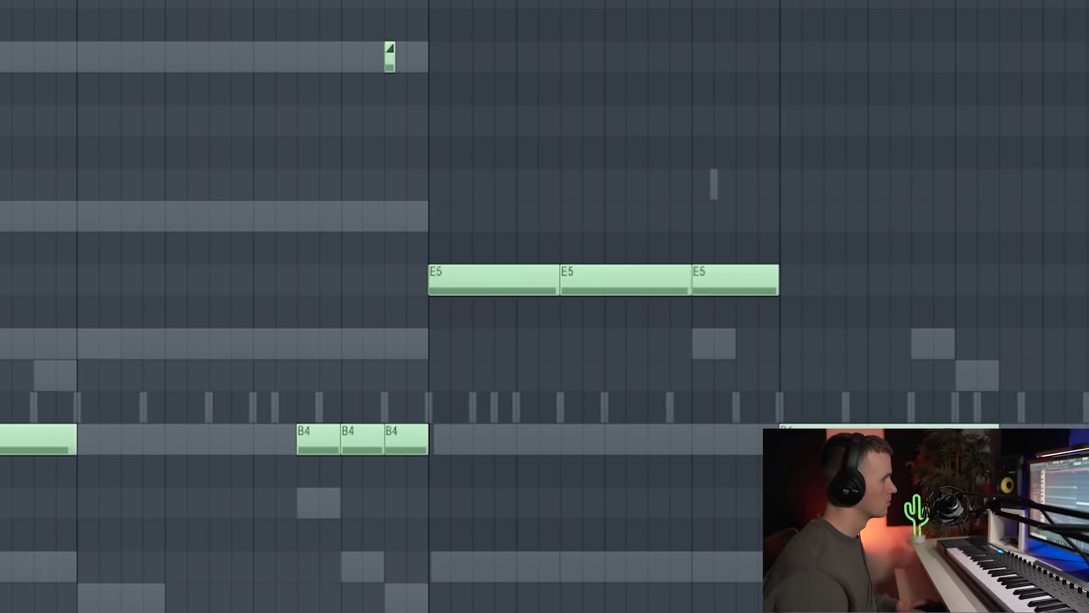
Step: Play back the 808 pattern and copy the three E5 notes from bar 5 to bar 7
key("space")
scroll(873, 332, "down", 2)
scroll(891, 367, "up", 1)
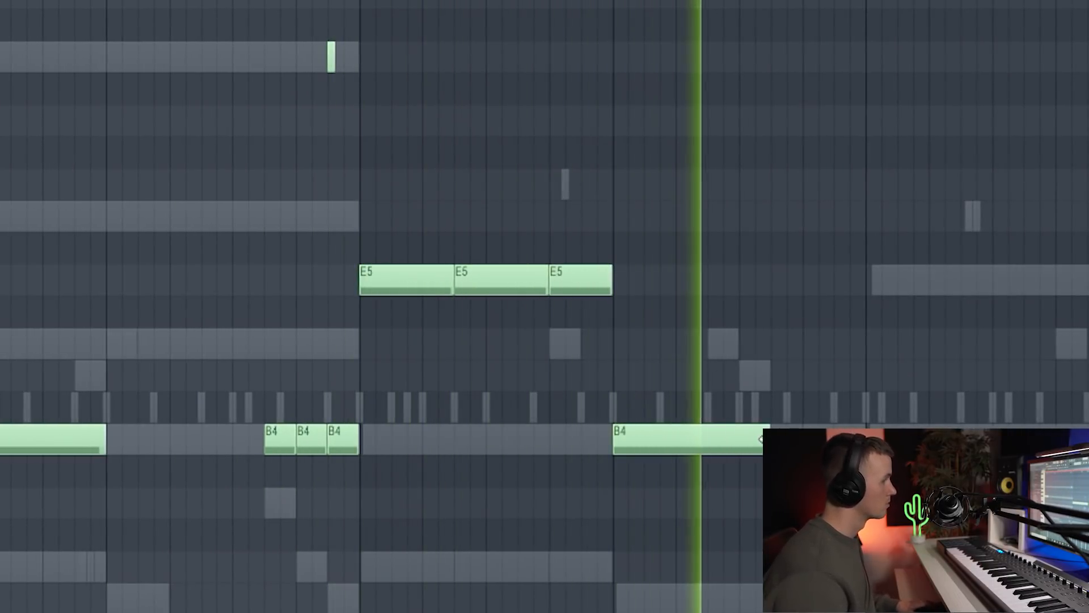
key("space")
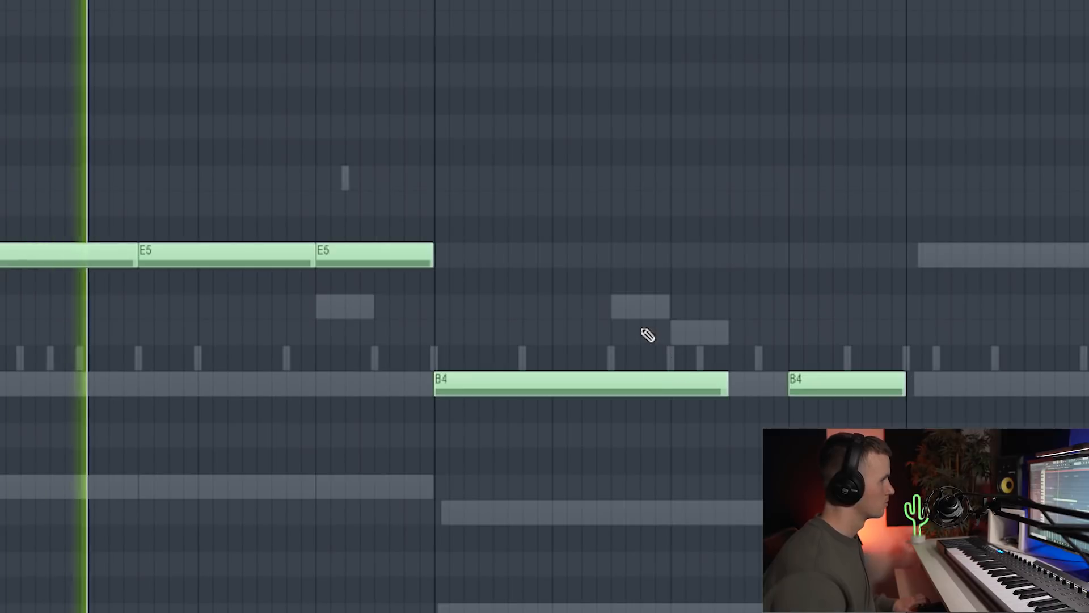
scroll(647, 333, "down", 2)
left_click_drag(335, 192, 471, 318)
left_click_drag(318, 244, 812, 253)
left_click(942, 139, "ctrl")
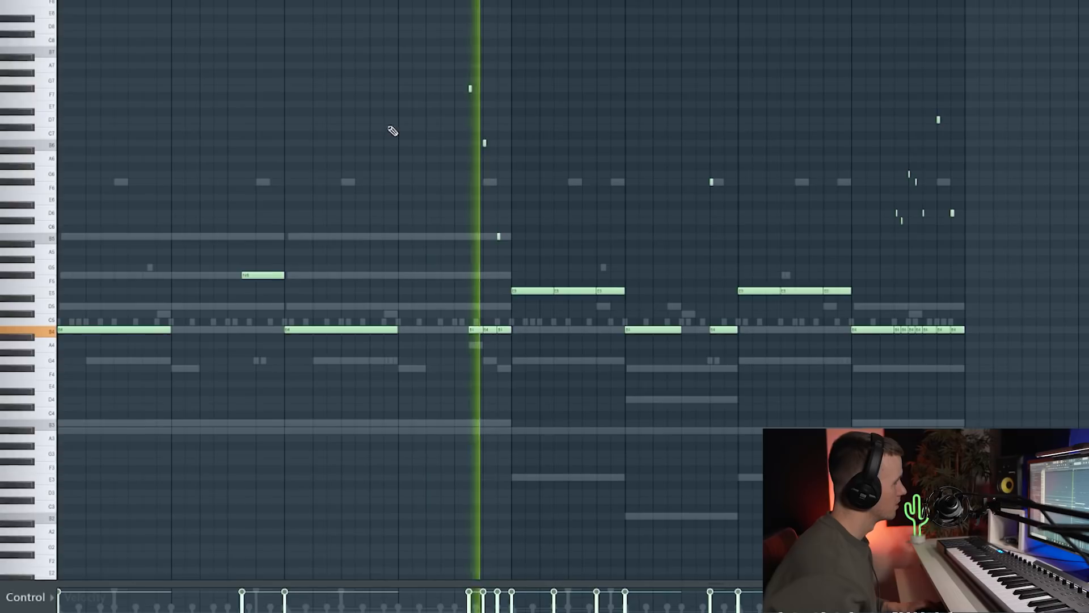
Step: Select the high slide notes at the end of bar 4 and examine the slides in bar 8
left_click_drag(451, 69, 517, 152)
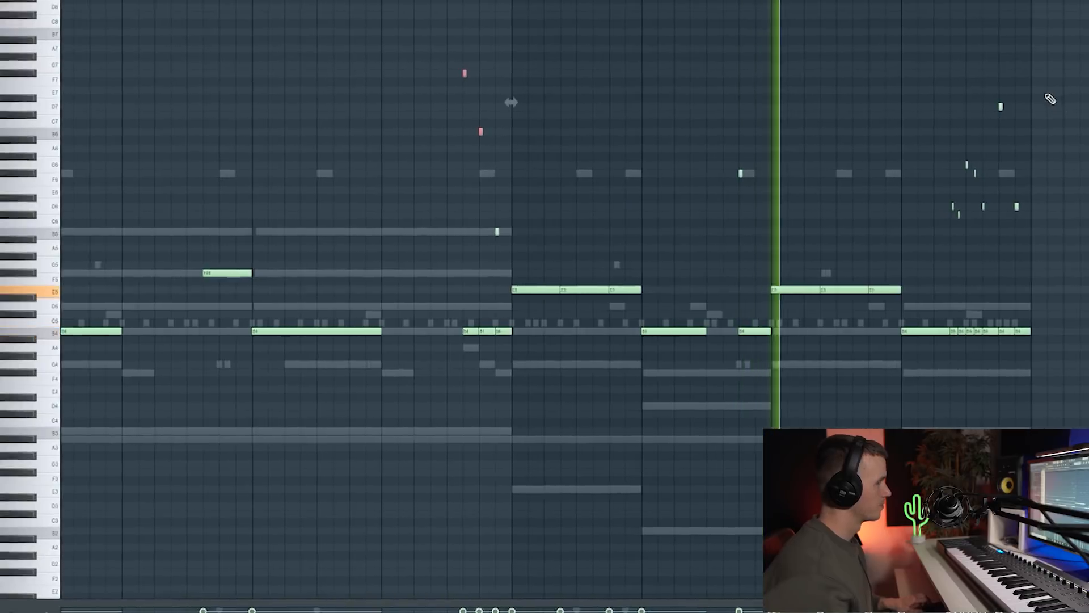
scroll(1028, 101, "up", 3)
left_click_drag(999, 101, 959, 116)
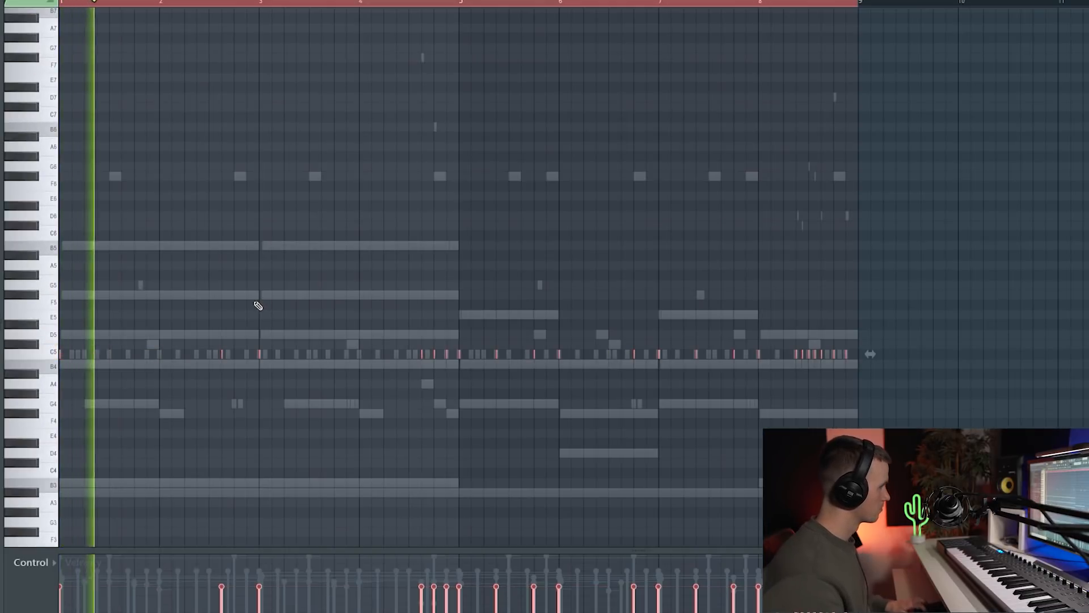
Step: Examine the placement of the kick notes along the eight bars while the pattern plays
scroll(219, 323, "up", 5)
scroll(255, 357, "up", 2)
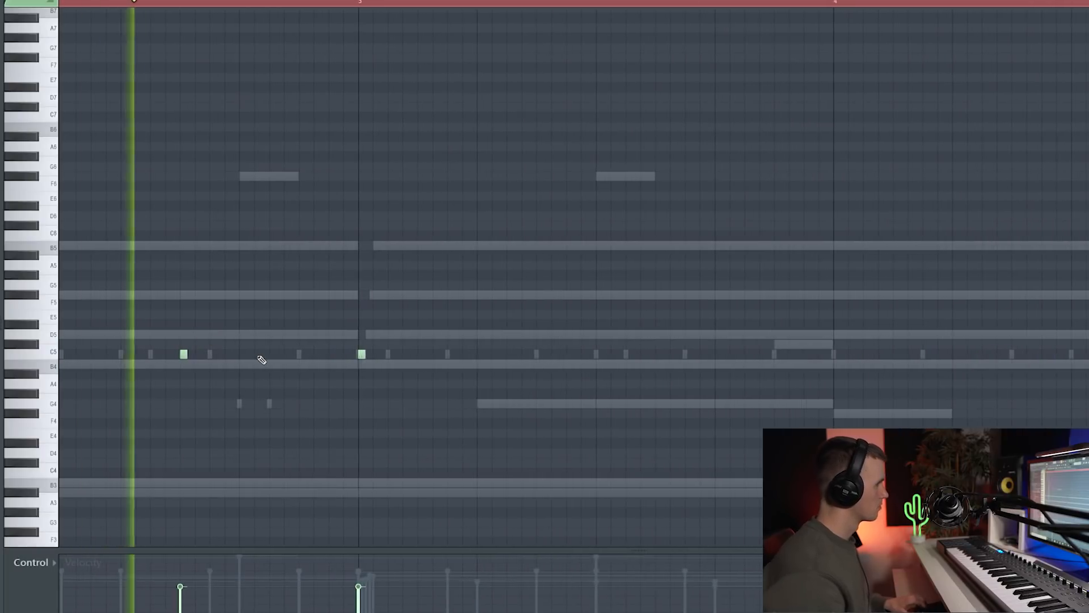
scroll(266, 358, "down", 5)
scroll(669, 395, "up", 3)
scroll(708, 371, "up", 1)
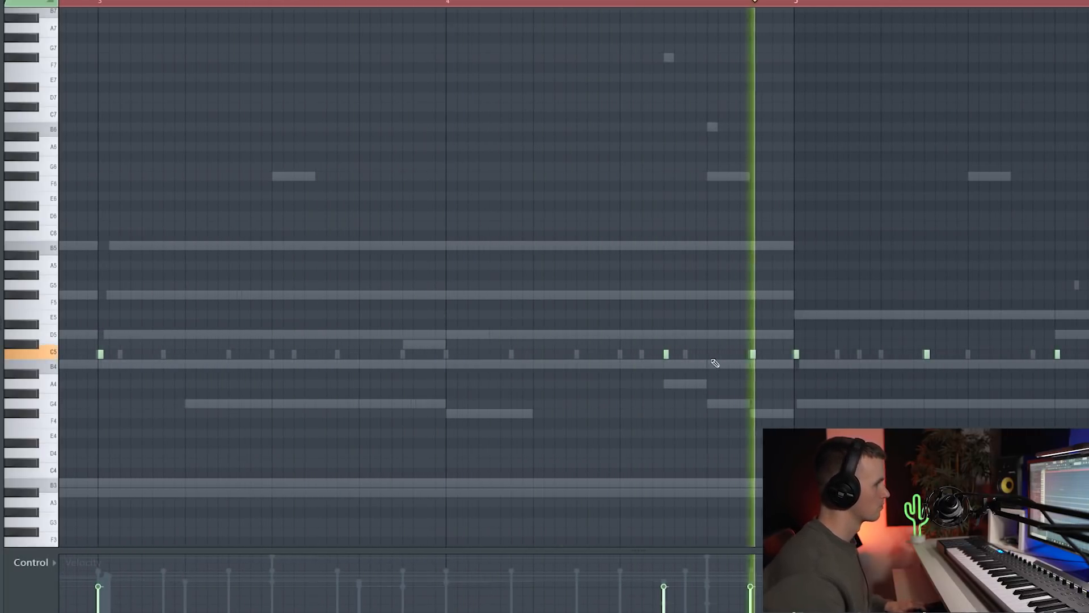
scroll(835, 389, "down", 4)
scroll(785, 394, "up", 3)
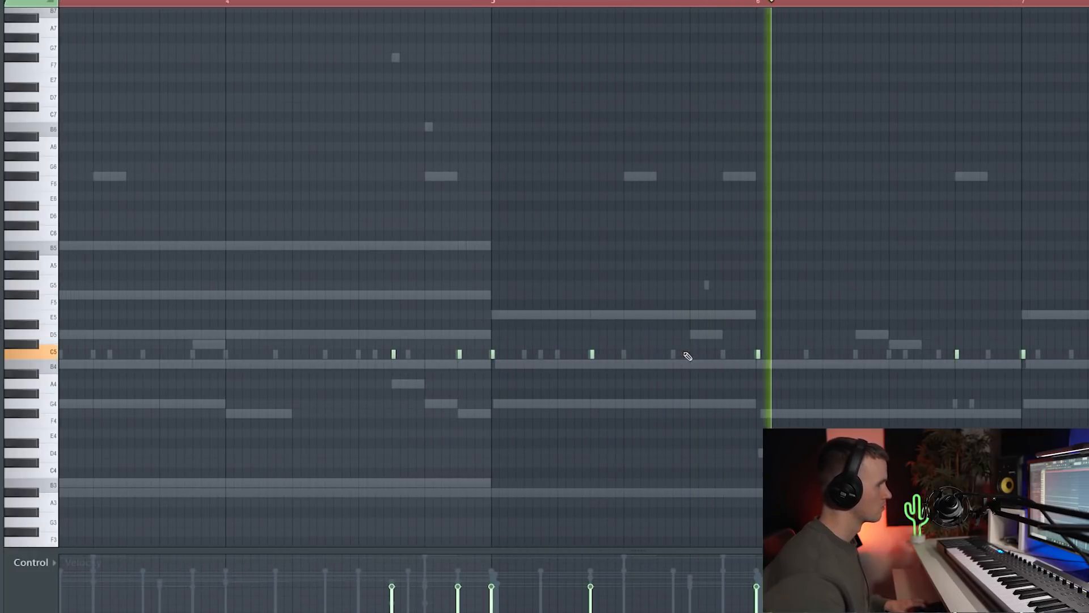
scroll(869, 377, "down", 4)
scroll(996, 394, "up", 4)
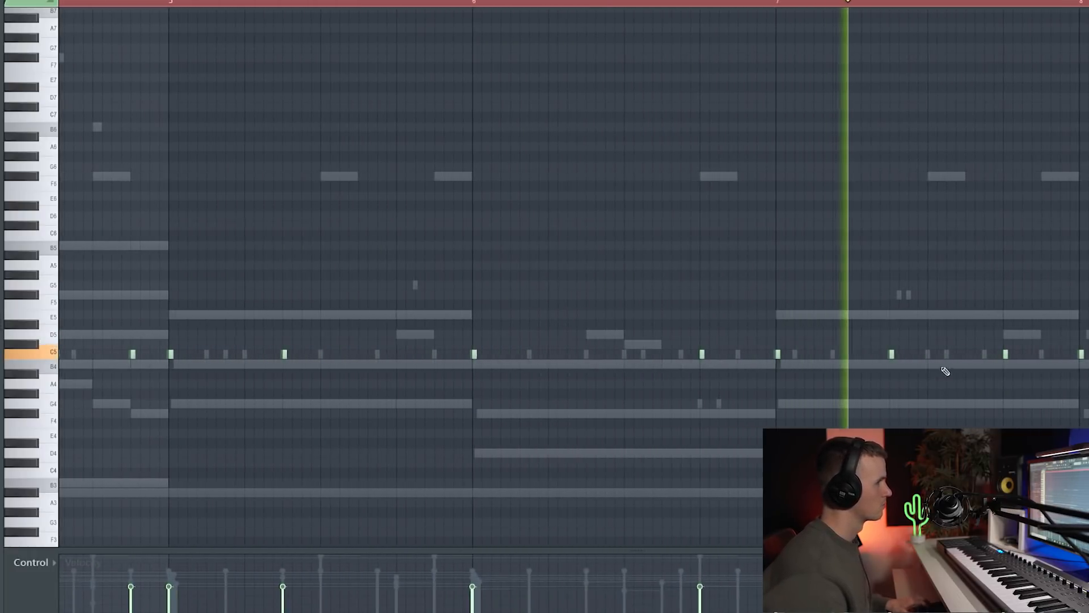
scroll(985, 384, "down", 3)
scroll(980, 361, "up", 4)
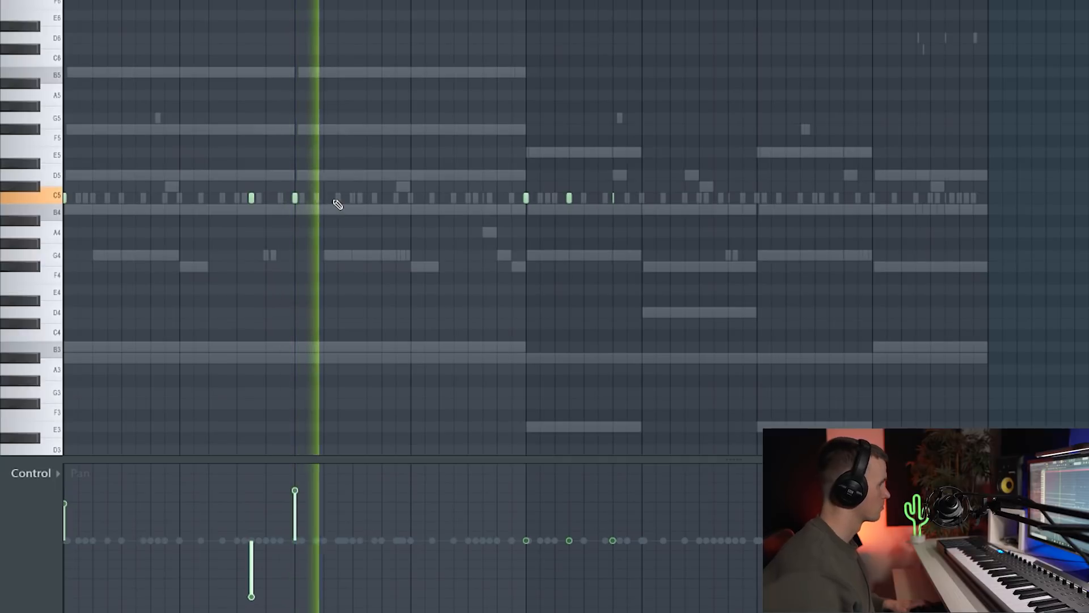
Step: Pan the three percussion notes in bar 5 alternately to opposite sides
left_click_drag(527, 540, 527, 586)
left_click_drag(569, 540, 570, 483)
left_click_drag(612, 542, 614, 594)
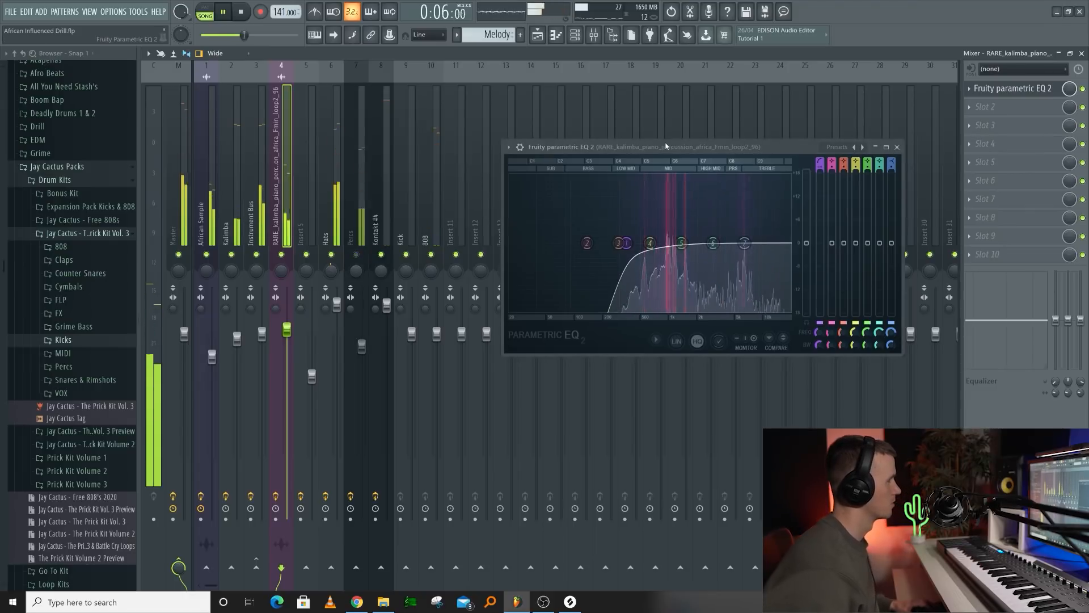
Step: Move the kalimba loop's Fruity parametric EQ 2 window aside over the mixer
left_click_drag(667, 147, 568, 150)
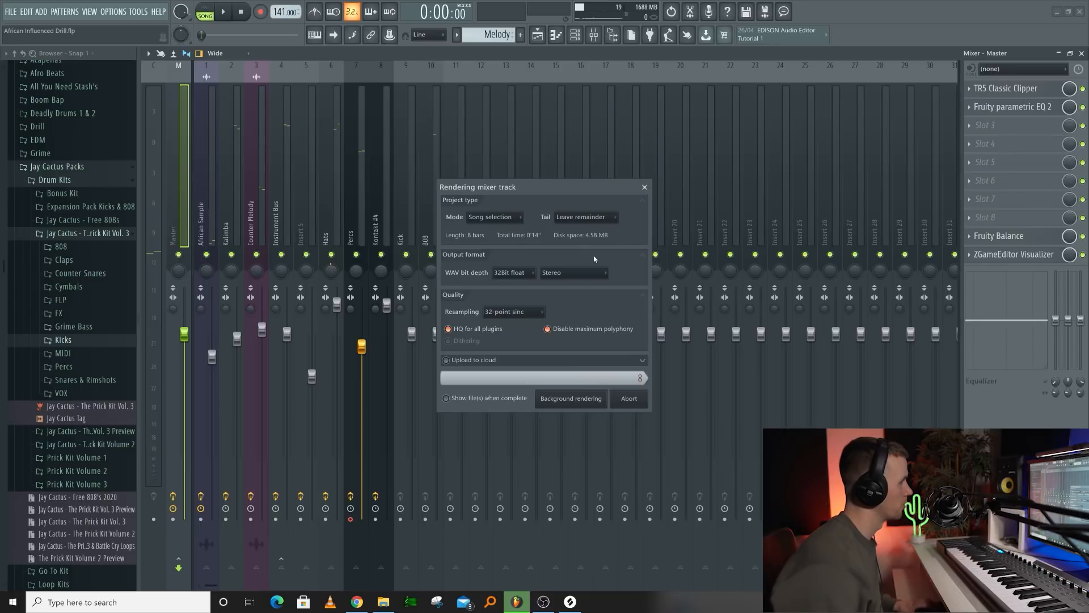
Step: Open the playlist and delete sliced segments of the percussion recording on Track 5 in bars 2, 3 and 5 to leave gaps
left_click(538, 35)
key("space")
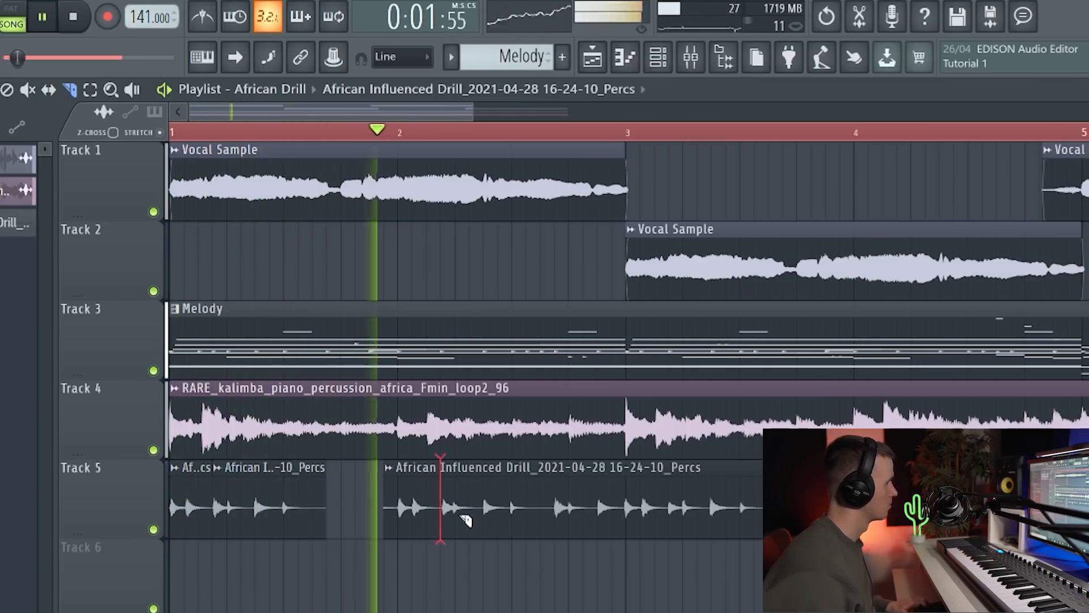
right_click(461, 516)
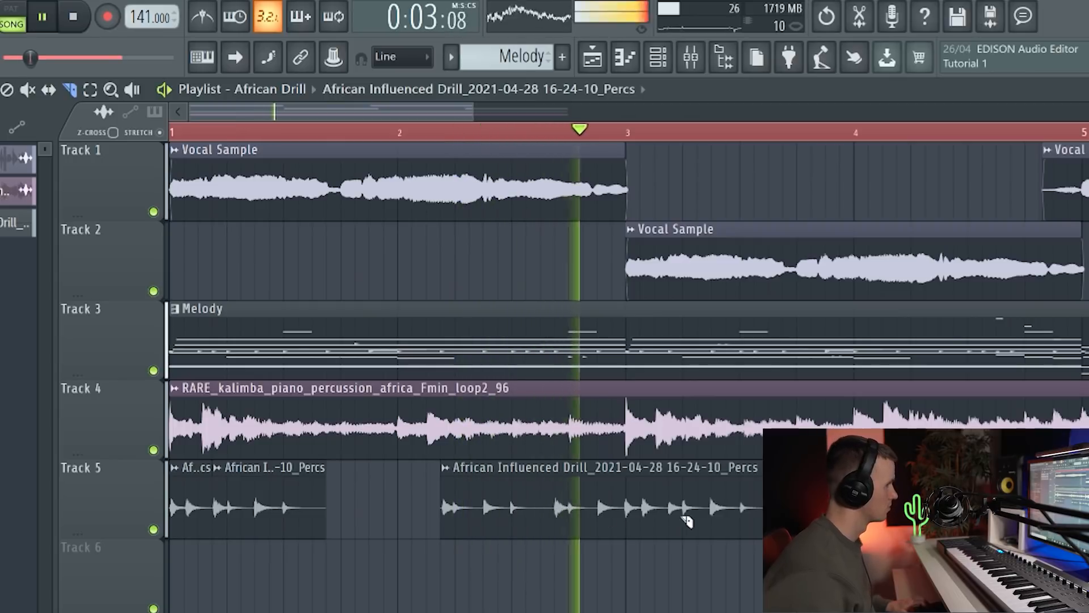
right_click(750, 514)
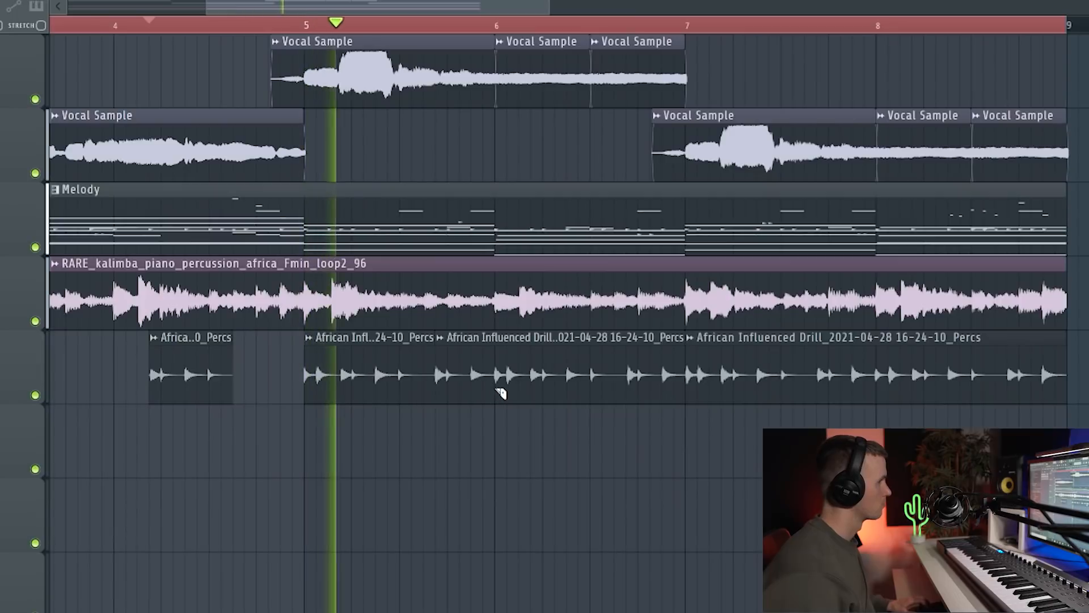
right_click(501, 393)
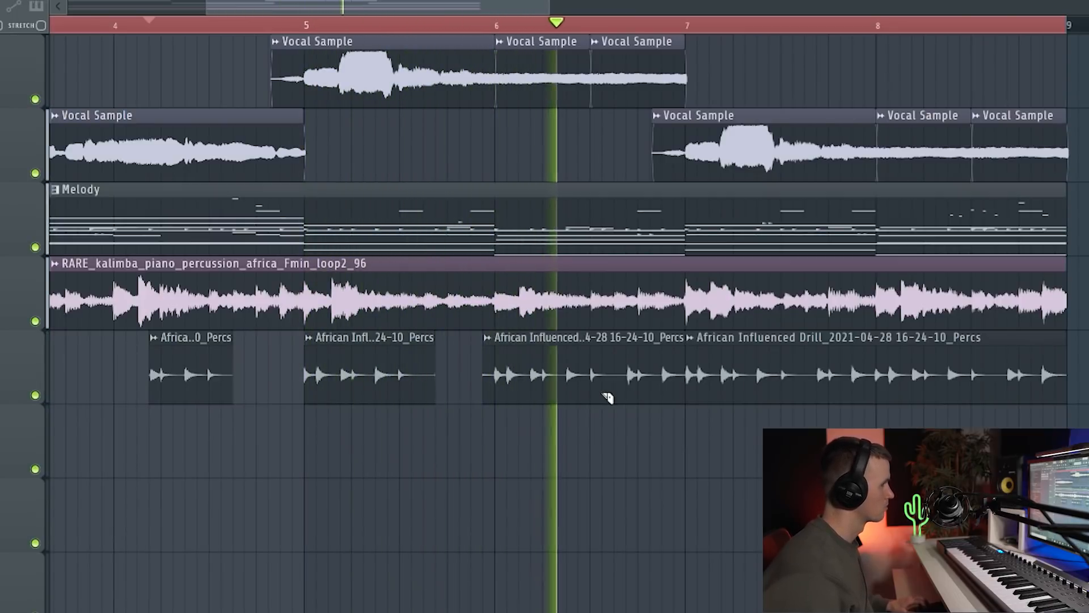
scroll(653, 396, "down", 2)
scroll(738, 413, "up", 2)
scroll(732, 408, "up", 1)
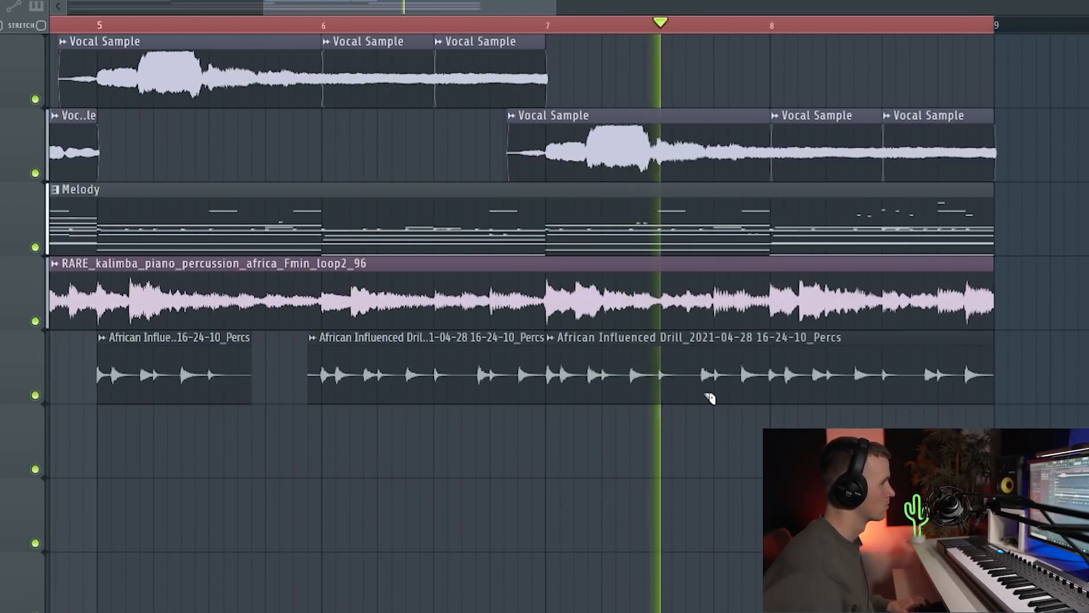
scroll(713, 436, "down", 4)
scroll(713, 437, "down", 3)
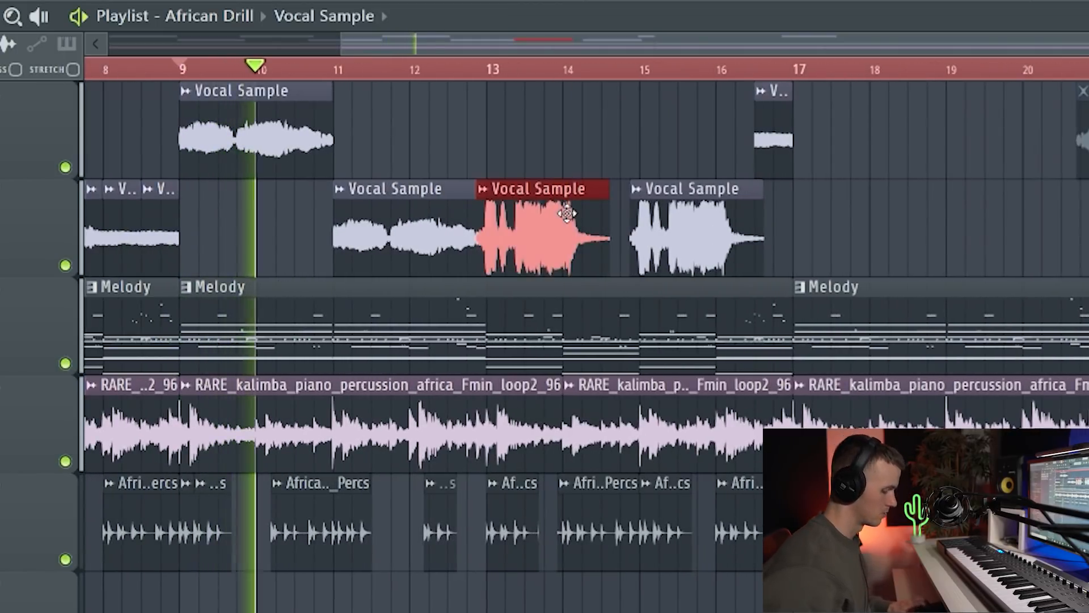
Step: Move the Vocal Sample clip that starts just before bar 13 up to the track above
left_click_drag(567, 238, 568, 214)
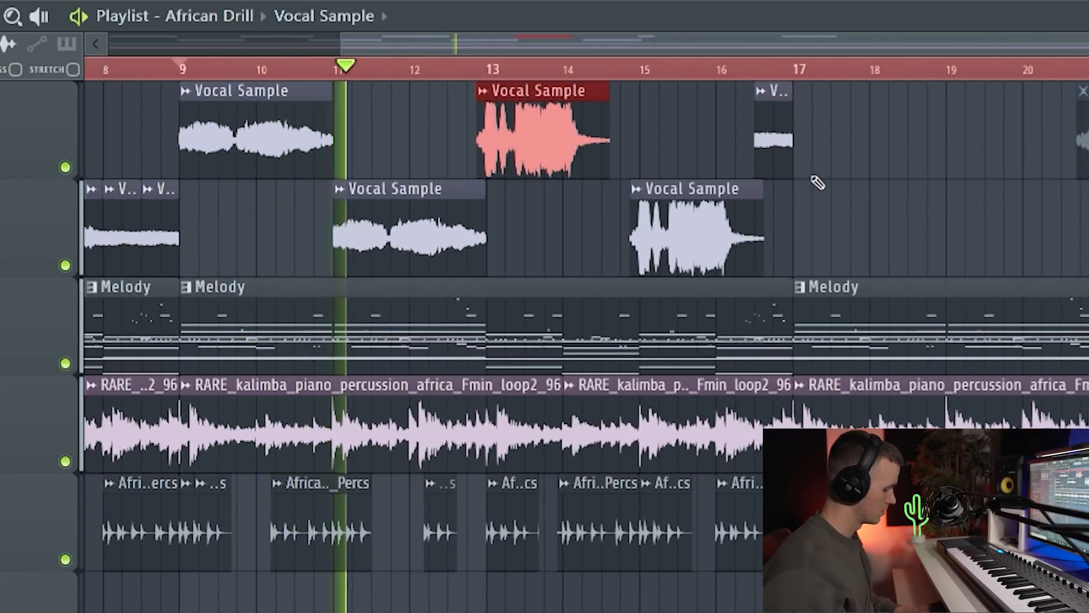
left_click(678, 133, "ctrl")
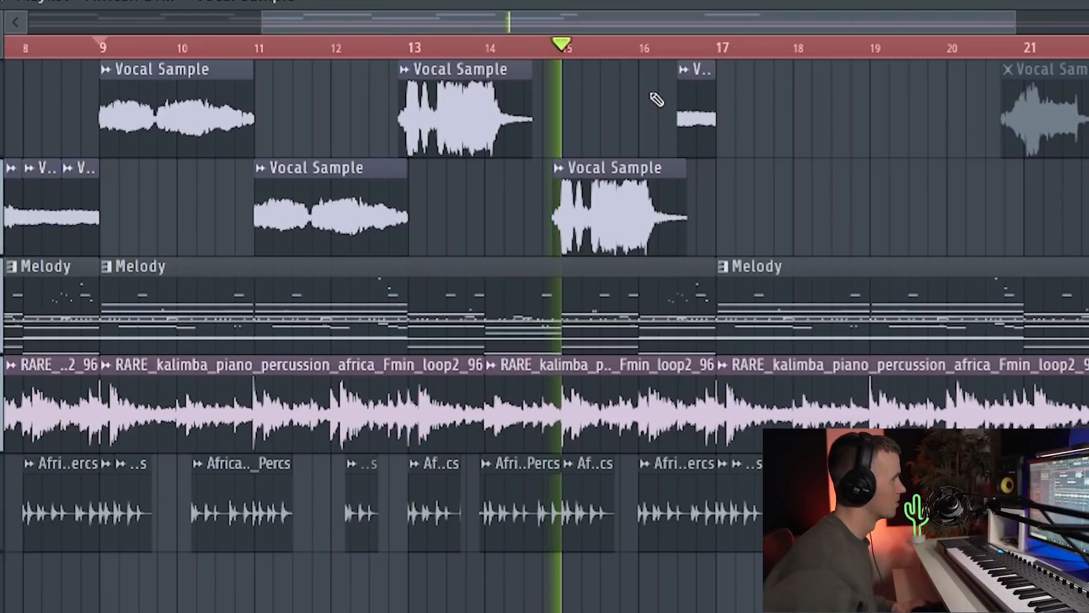
scroll(662, 117, "down", 4)
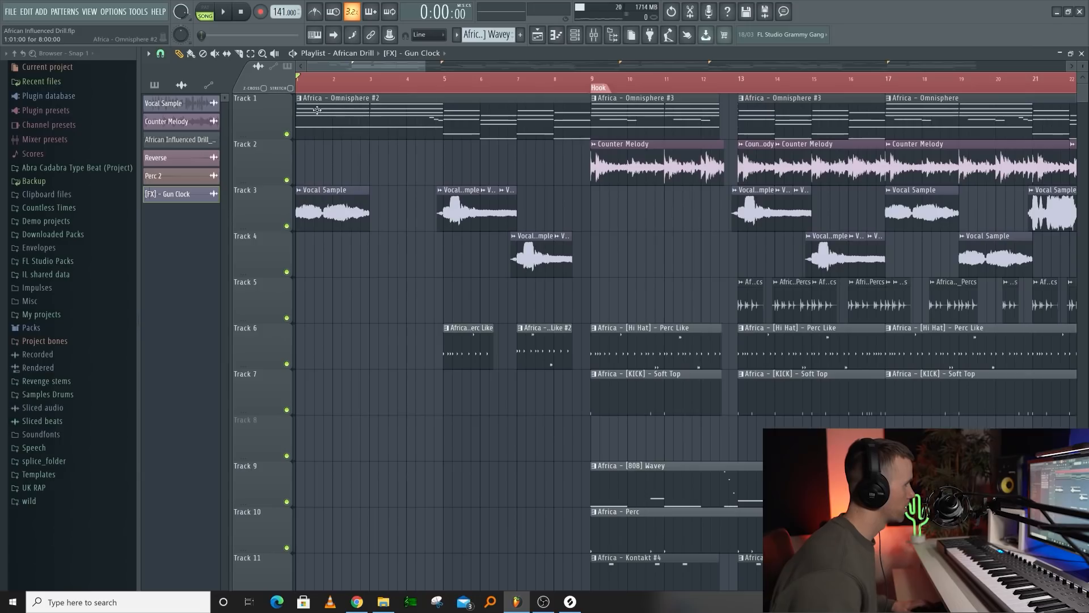
Step: Play the arrangement from bar 1 and review how the clips are laid out through the intro and Hook
key("space")
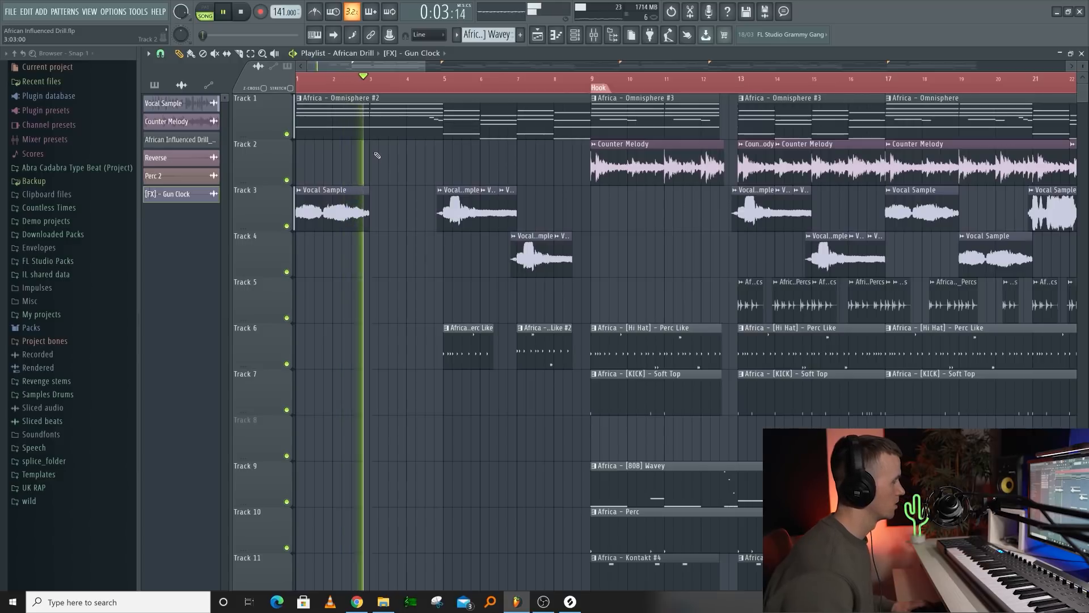
scroll(385, 118, "down", 3)
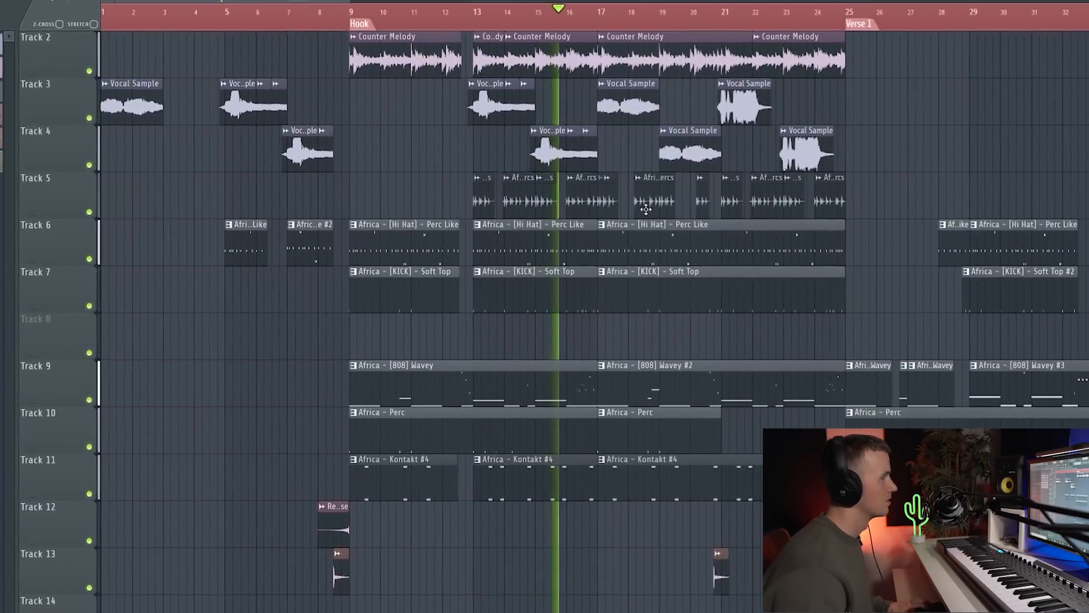
scroll(631, 211, "up", 3)
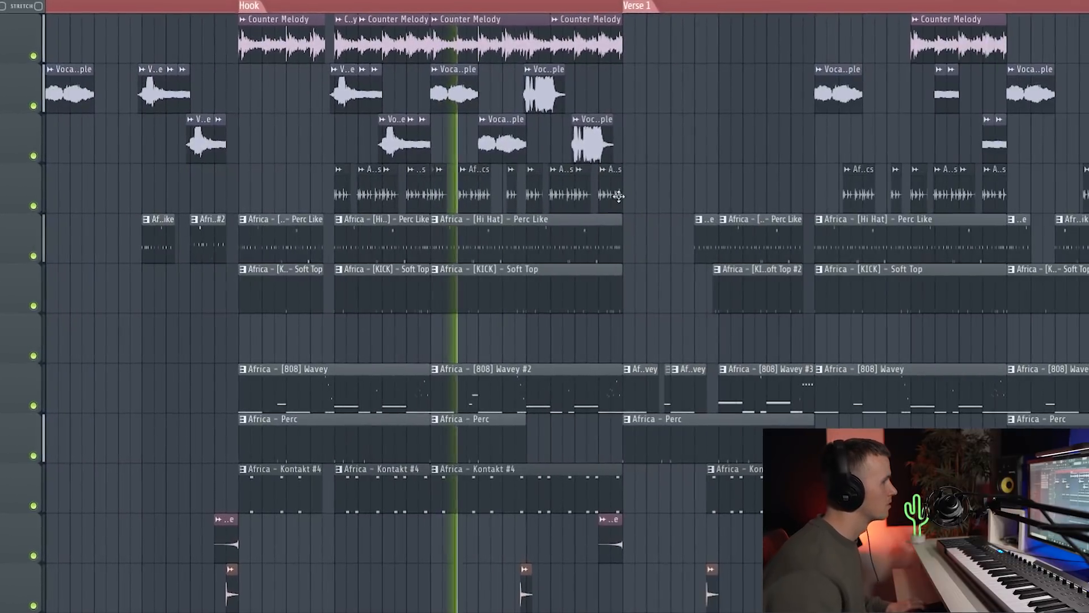
scroll(574, 214, "up", 3)
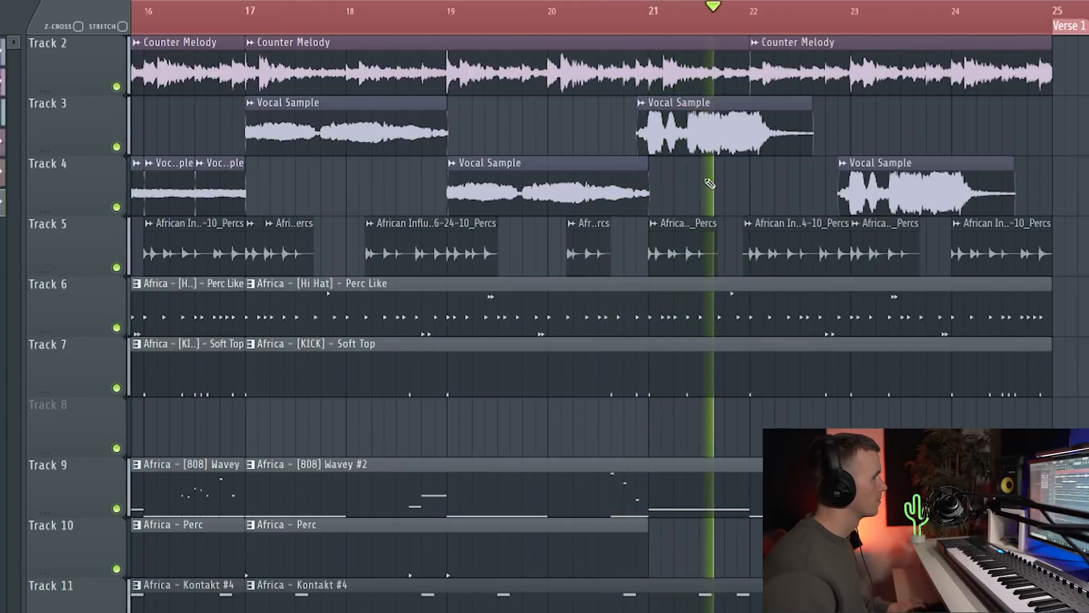
scroll(641, 298, "down", 5)
scroll(672, 360, "up", 3)
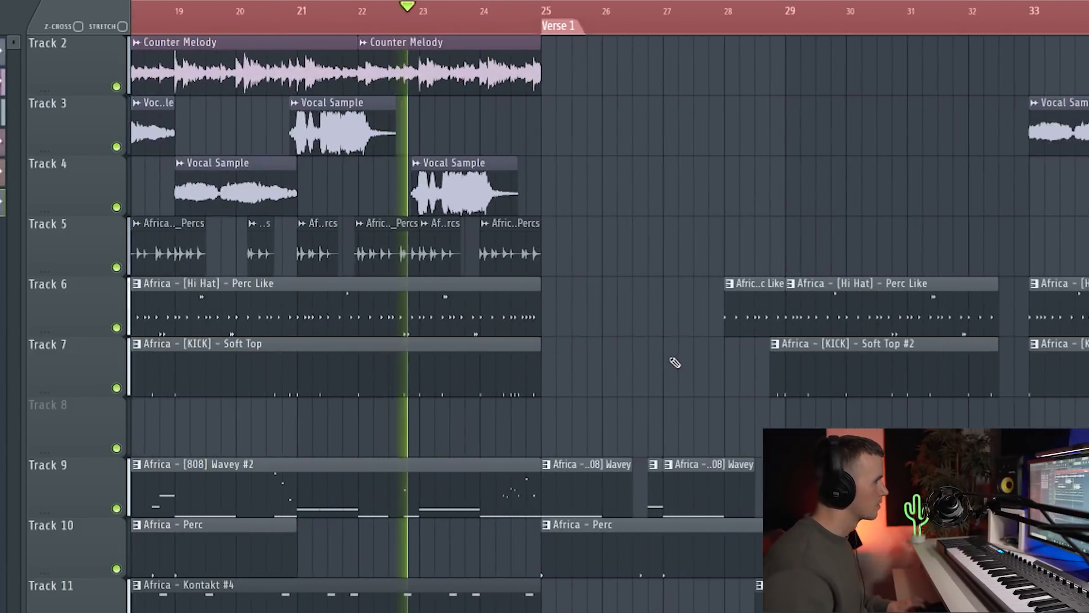
scroll(675, 363, "up", 1)
scroll(685, 345, "down", 2)
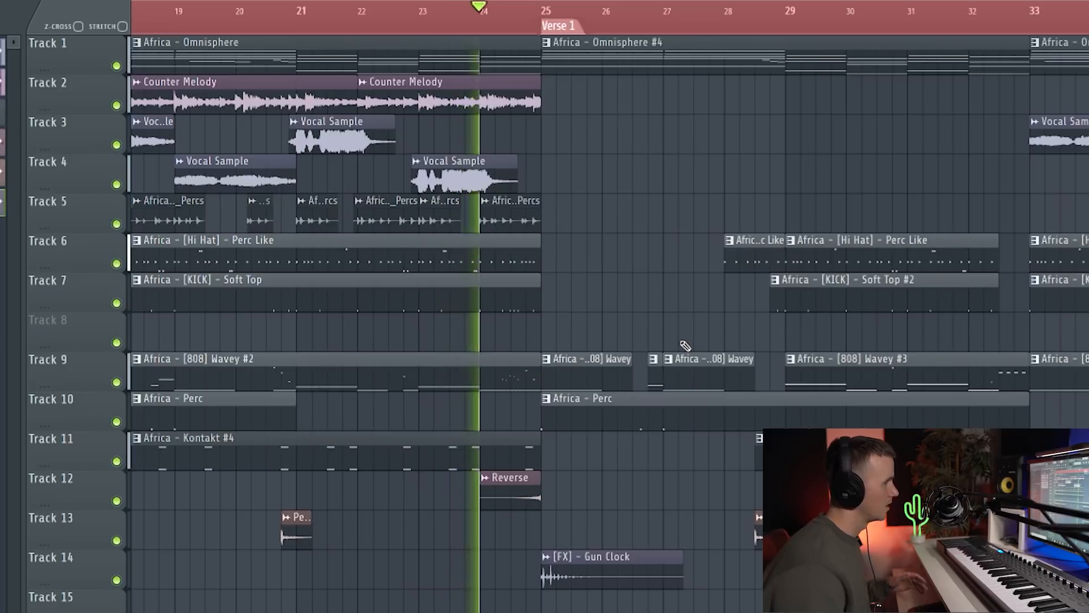
Step: Follow playback through Verse 1, checking the drum, 808, vocal and percussion clips from bar 25 to bar 48
scroll(642, 352, "down", 3)
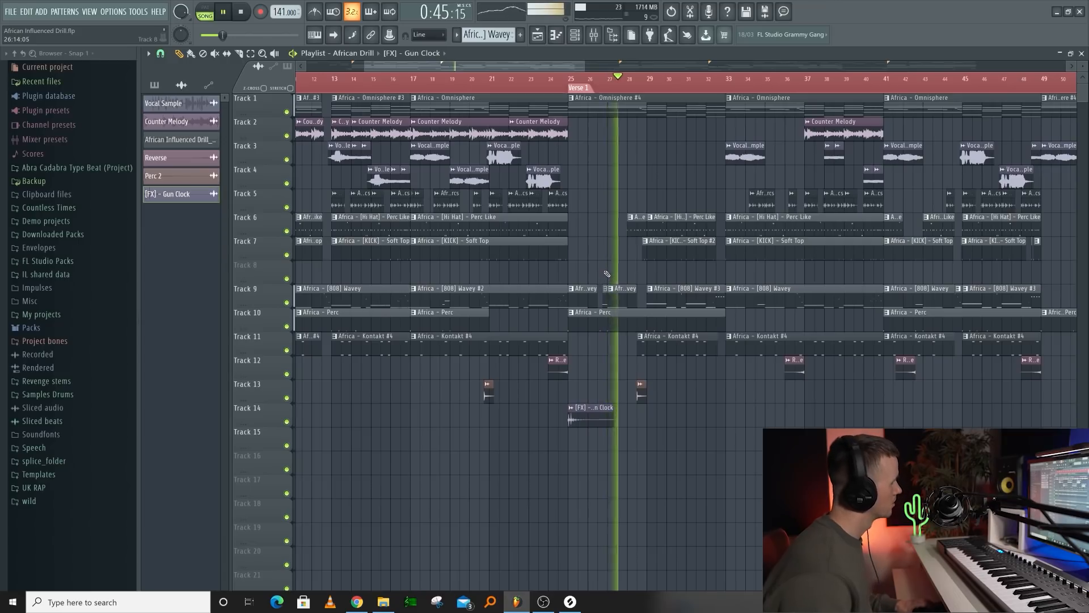
scroll(621, 284, "up", 3)
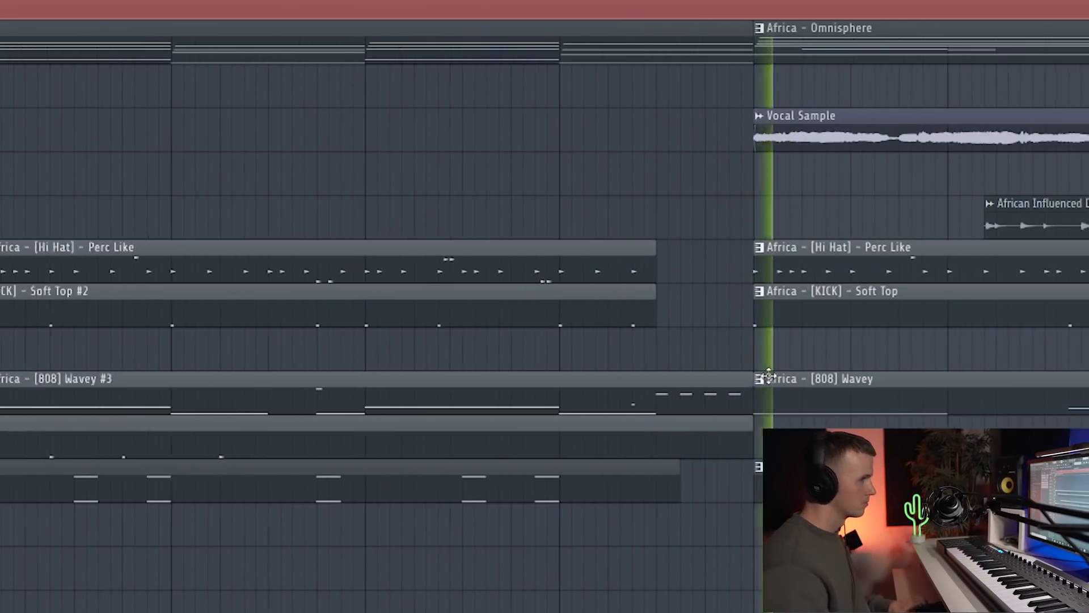
scroll(769, 376, "down", 5)
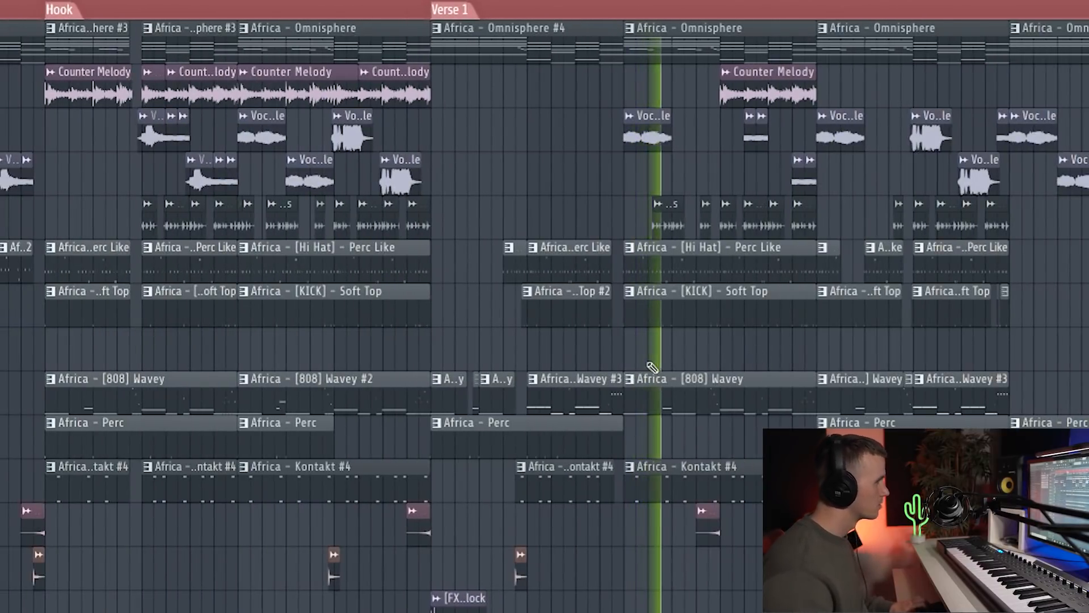
scroll(652, 368, "up", 3)
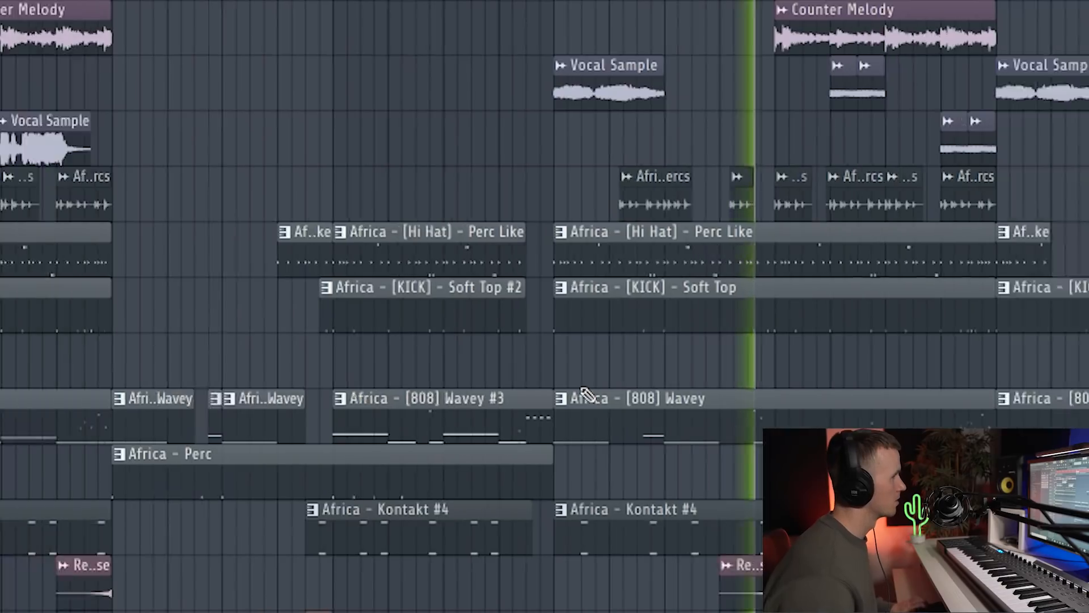
scroll(601, 369, "down", 2)
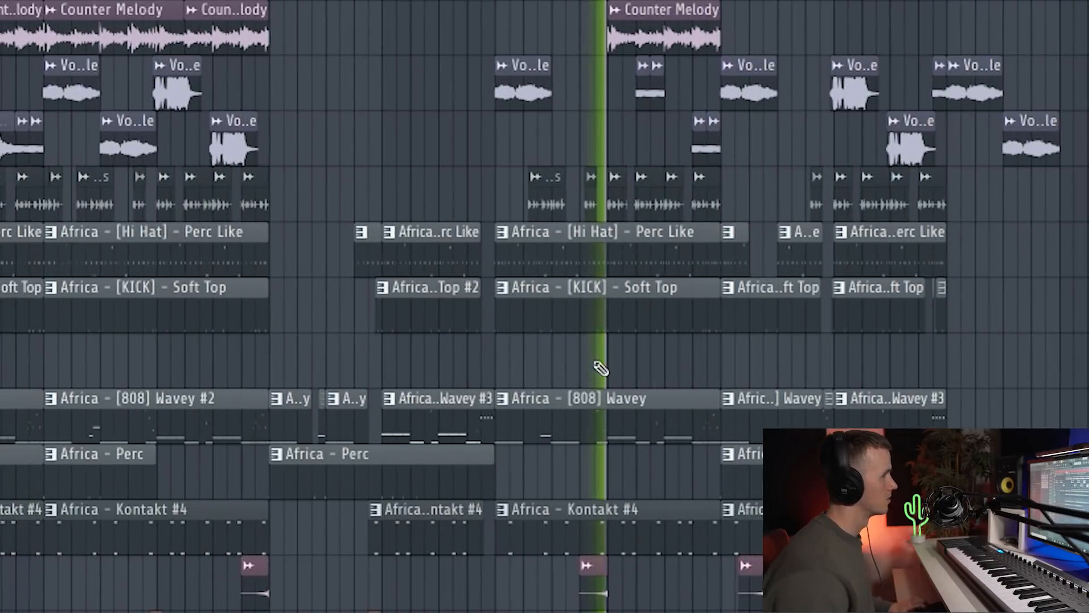
scroll(681, 372, "down", 1)
scroll(678, 386, "up", 3)
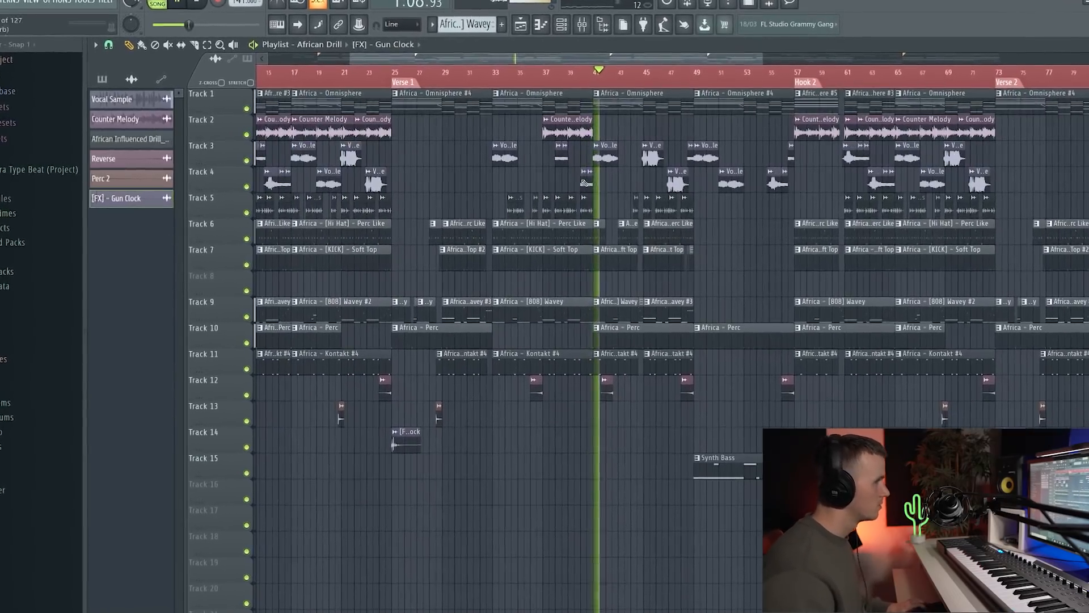
scroll(589, 253, "up", 3)
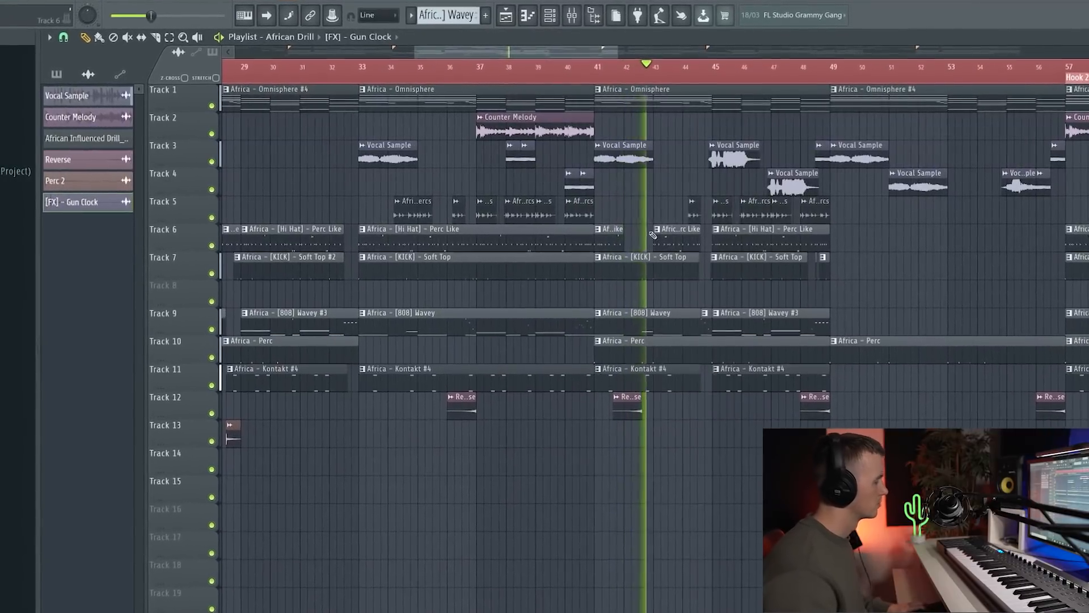
scroll(652, 238, "down", 3)
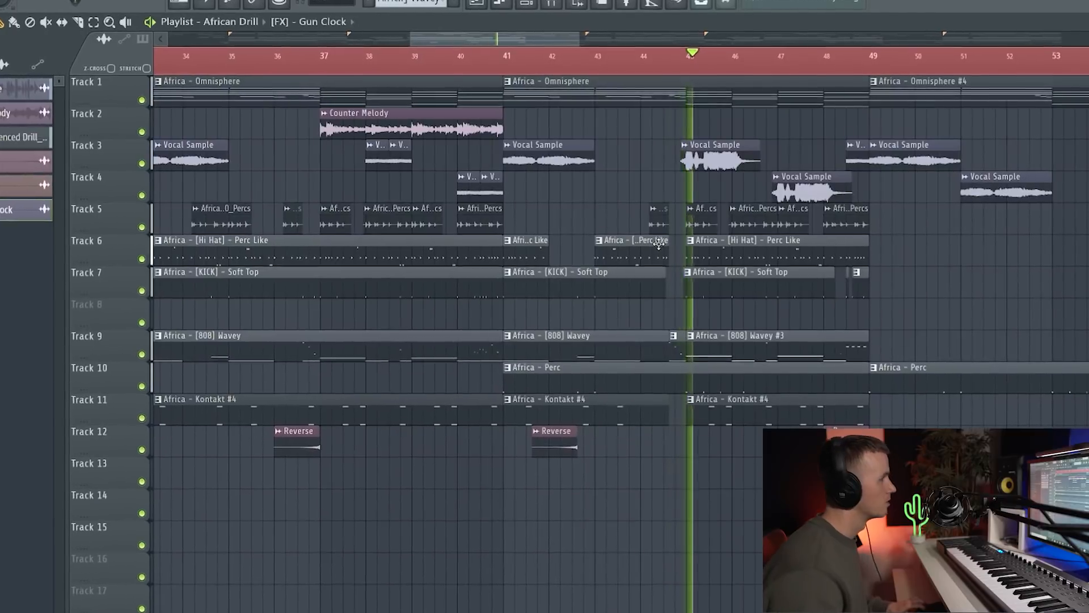
scroll(670, 250, "down", 2)
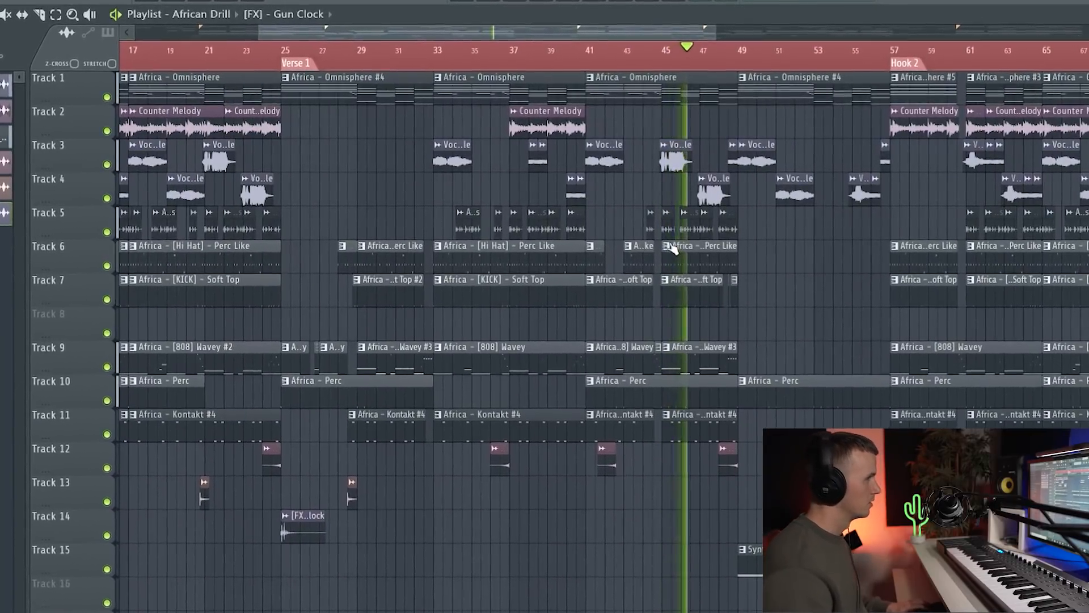
scroll(673, 254, "down", 2)
Step: Review the Synth Bass section from bar 49 and the Hook 2 clips up to Verse 2 during playback
scroll(672, 318, "up", 4)
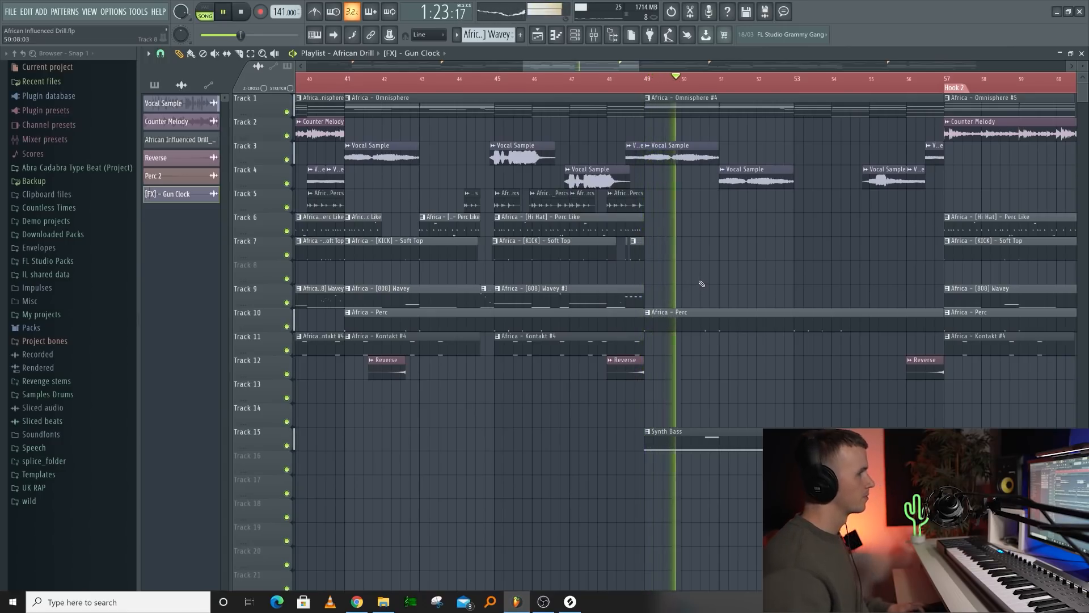
scroll(702, 284, "down", 5)
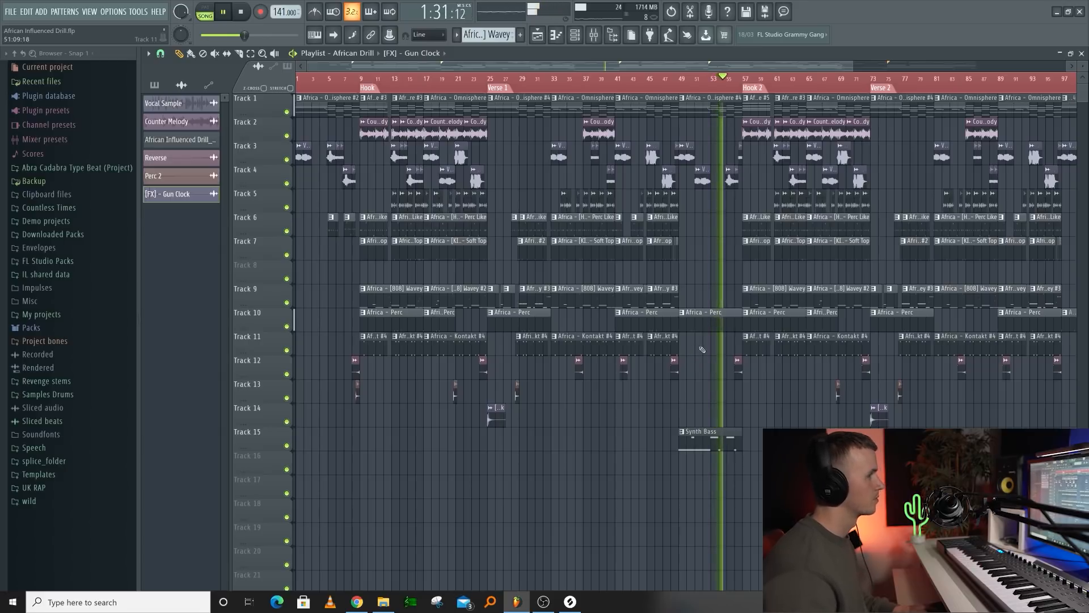
scroll(703, 350, "up", 3)
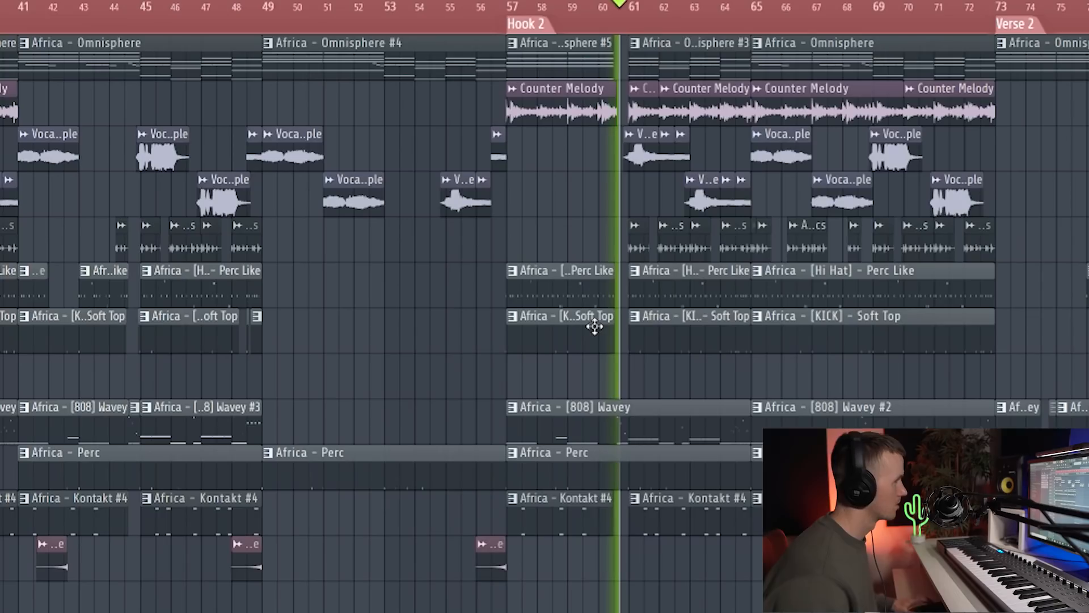
scroll(596, 321, "down", 3)
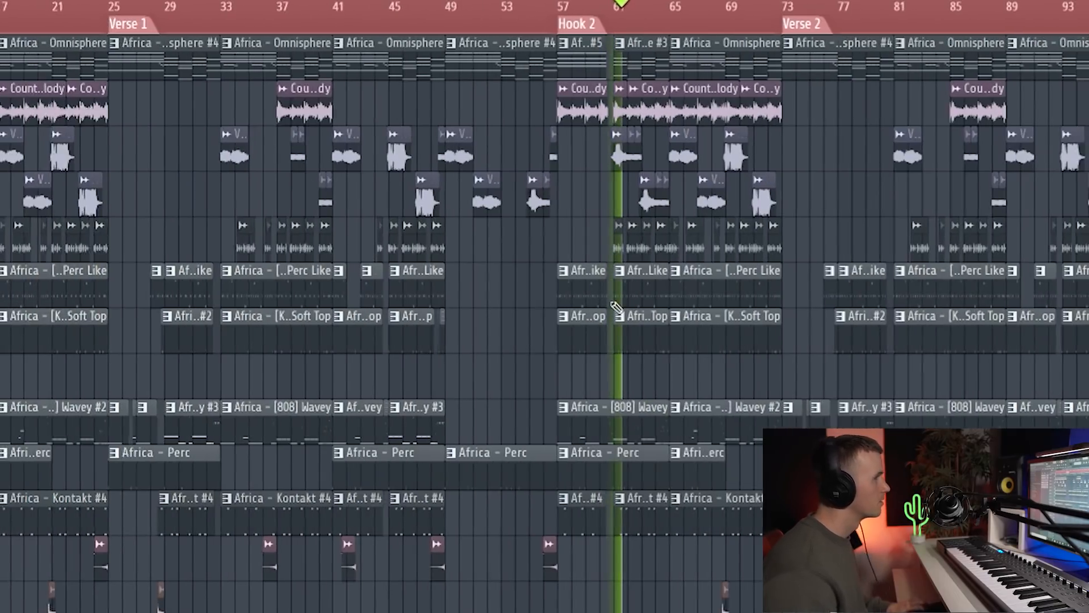
scroll(617, 307, "down", 2)
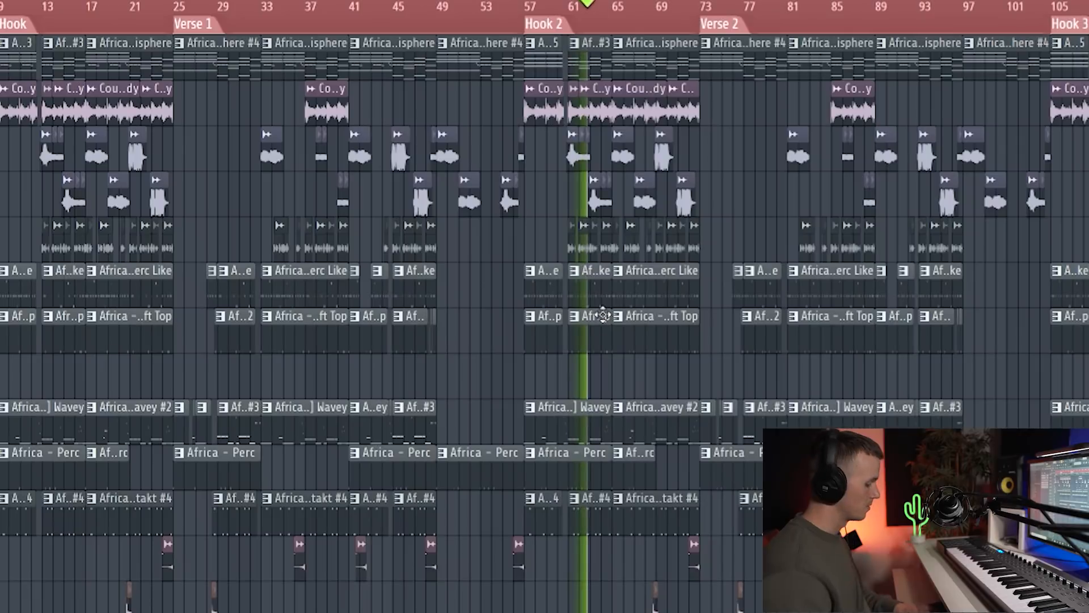
scroll(570, 332, "up", 4)
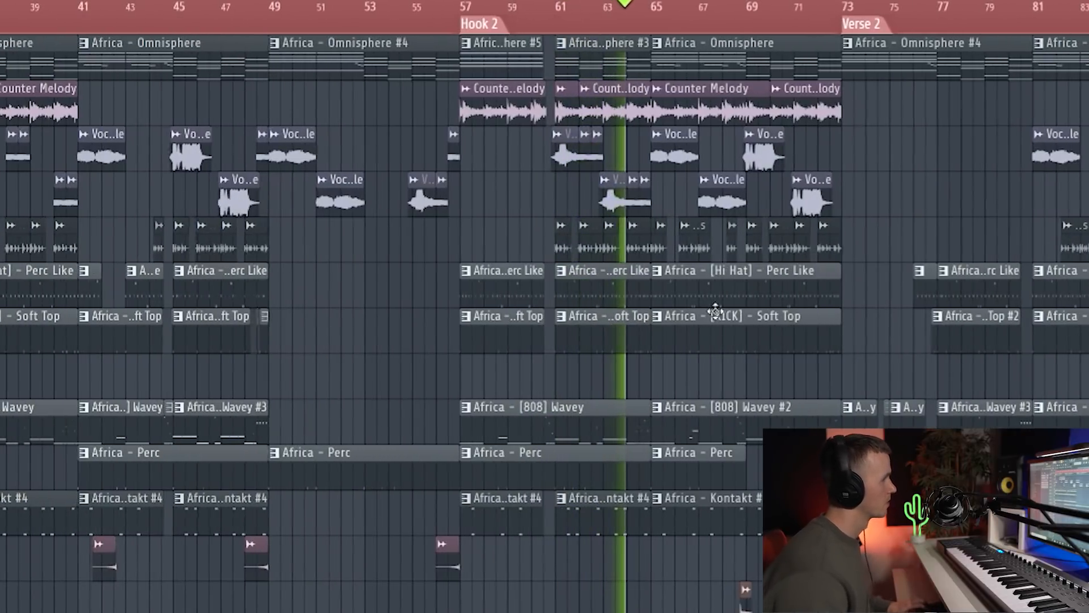
scroll(725, 303, "up", 2)
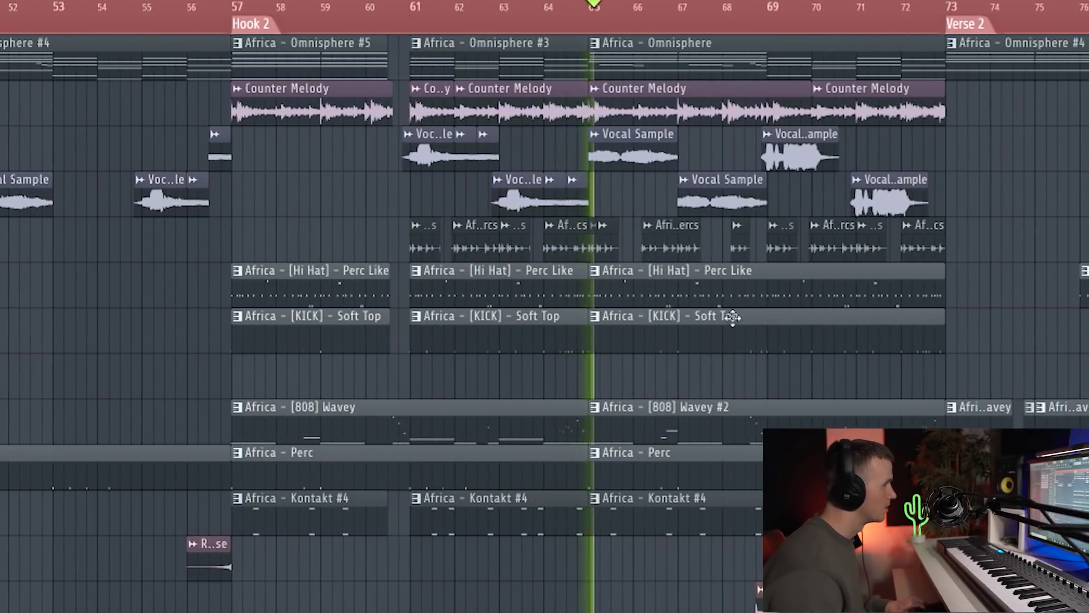
scroll(724, 289, "down", 1)
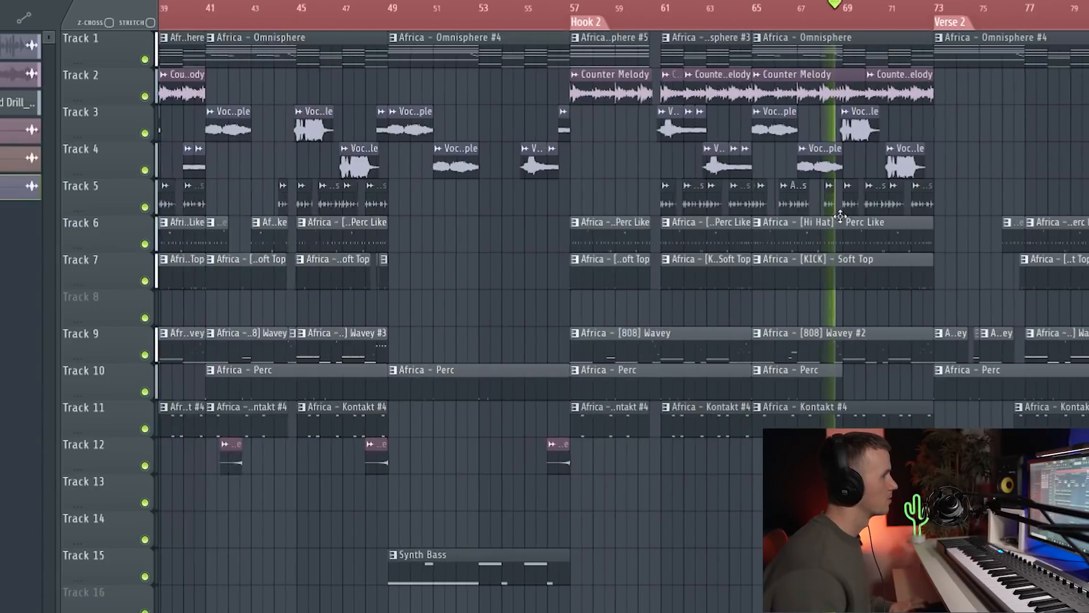
scroll(840, 221, "up", 3)
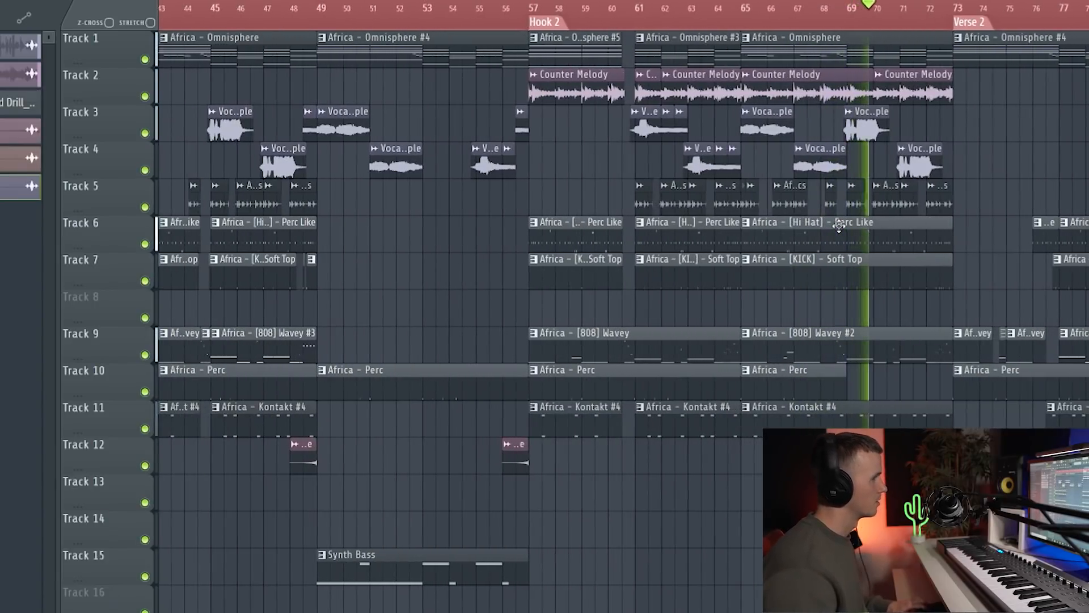
scroll(839, 226, "down", 3)
scroll(841, 228, "down", 3)
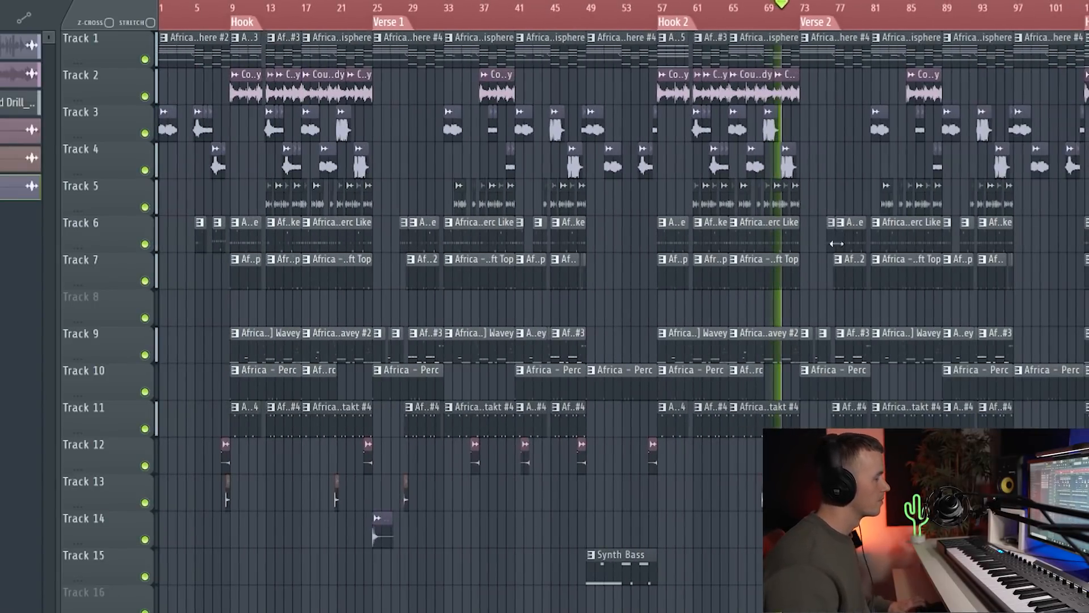
scroll(845, 329, "up", 5)
scroll(834, 341, "up", 4)
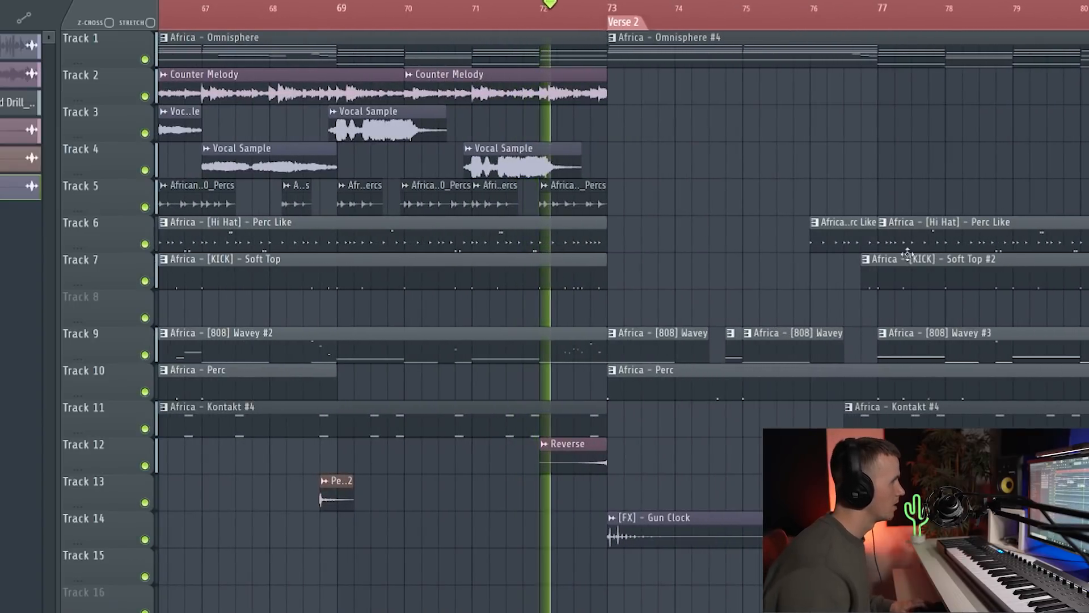